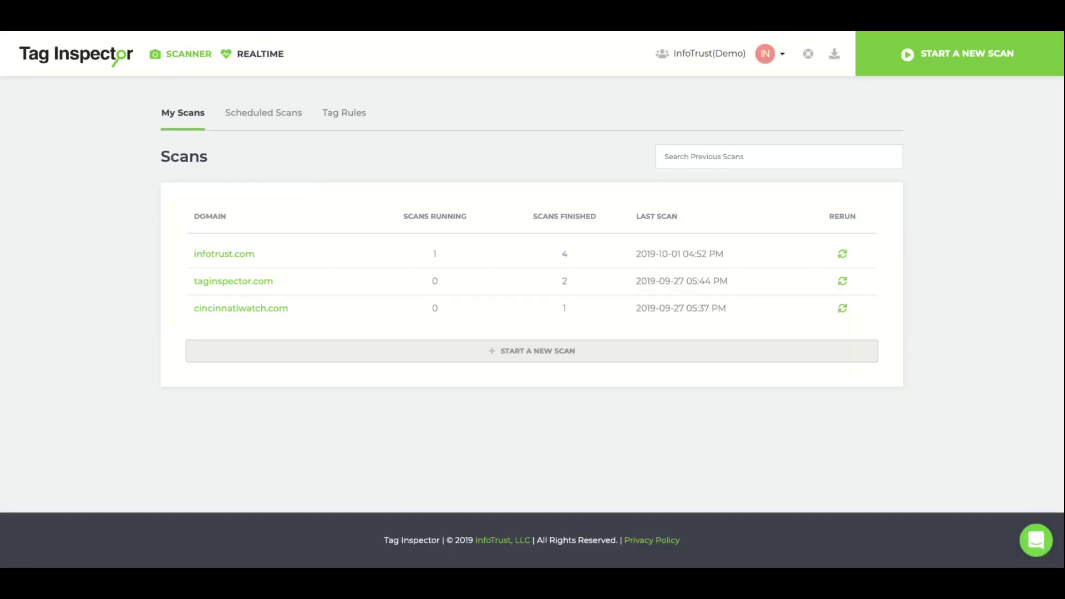
Step: Open the infotrust.com scan report and bring up its list of available scans
{"action": "left_click", "coordinate": [231, 254]}
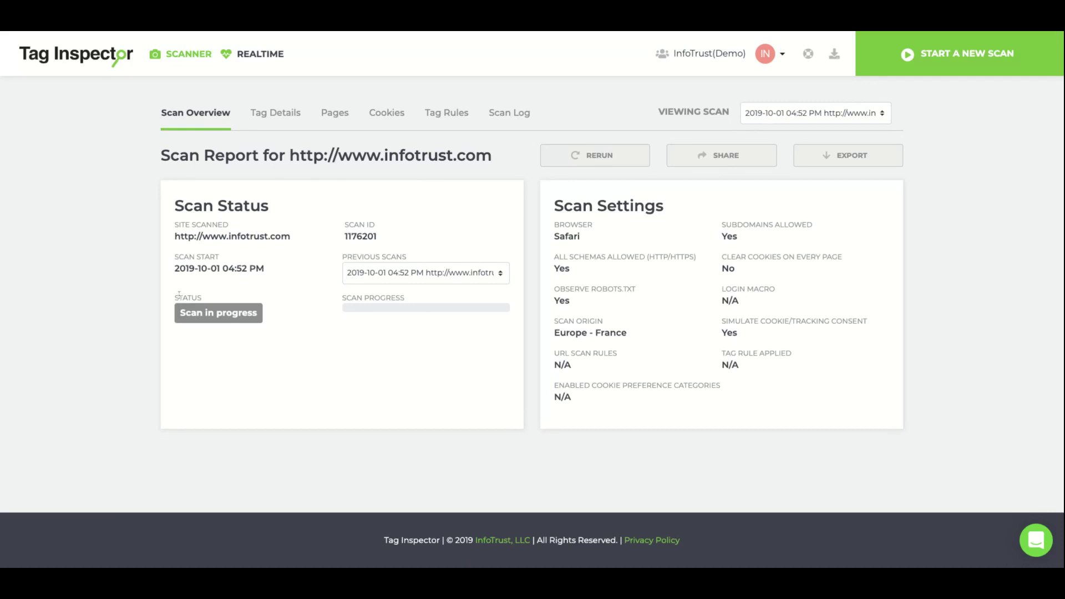
{"action": "left_click", "coordinate": [883, 114]}
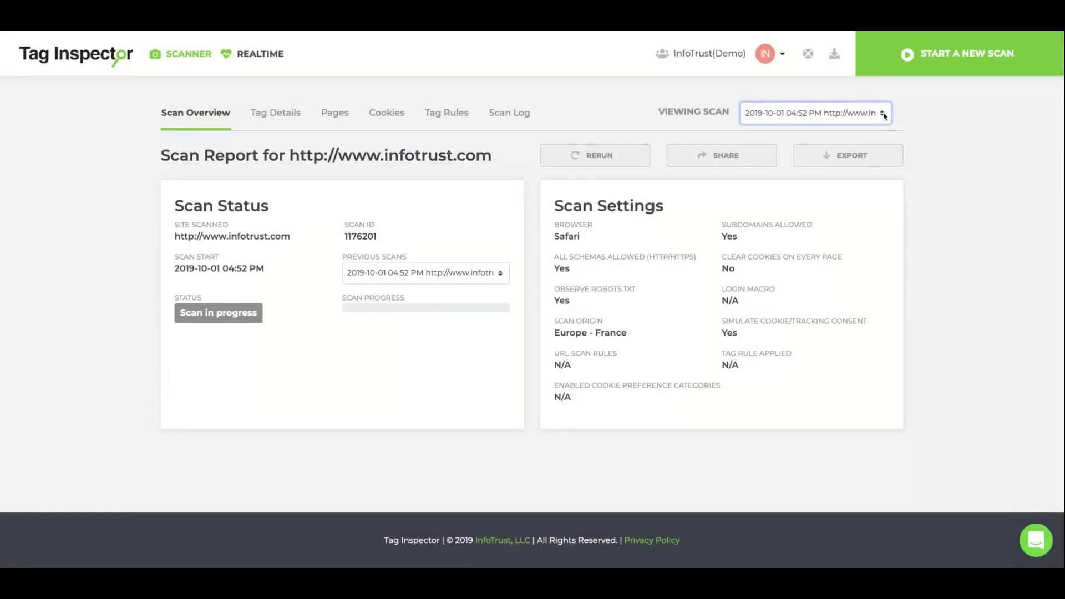
{"action": "left_click", "coordinate": [885, 116]}
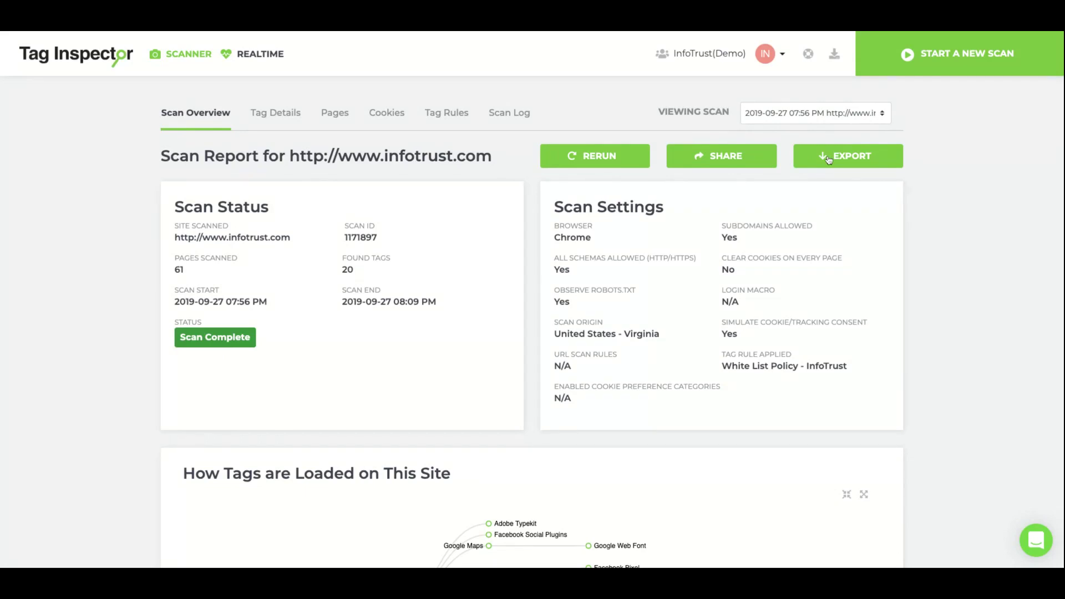
{"action": "scroll", "coordinate": [443, 336], "scroll_direction": "down", "scroll_amount": 1}
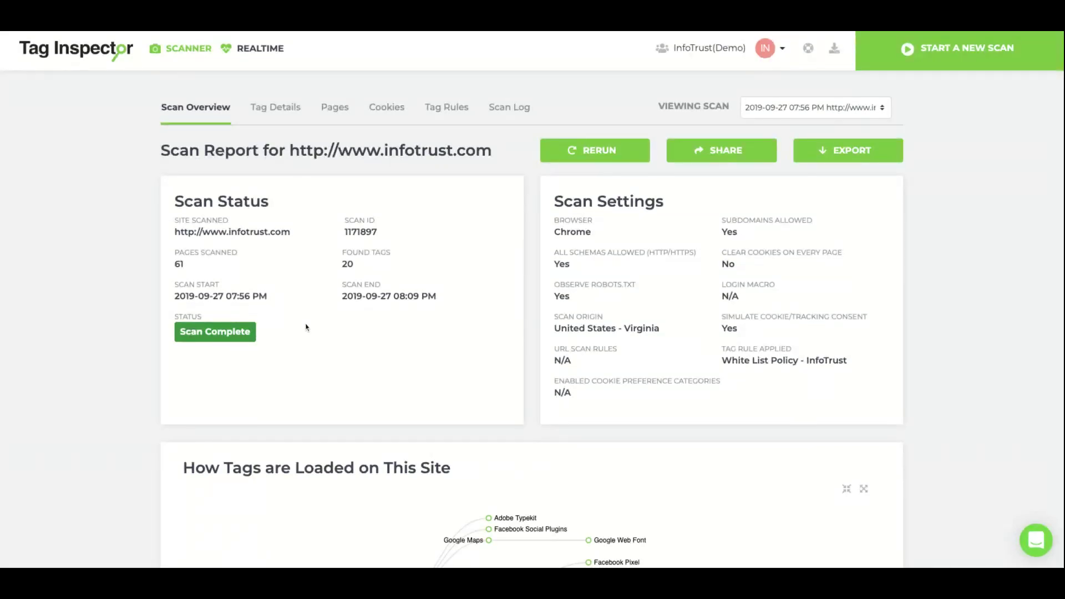
{"action": "scroll", "coordinate": [284, 329], "scroll_direction": "up", "scroll_amount": 1}
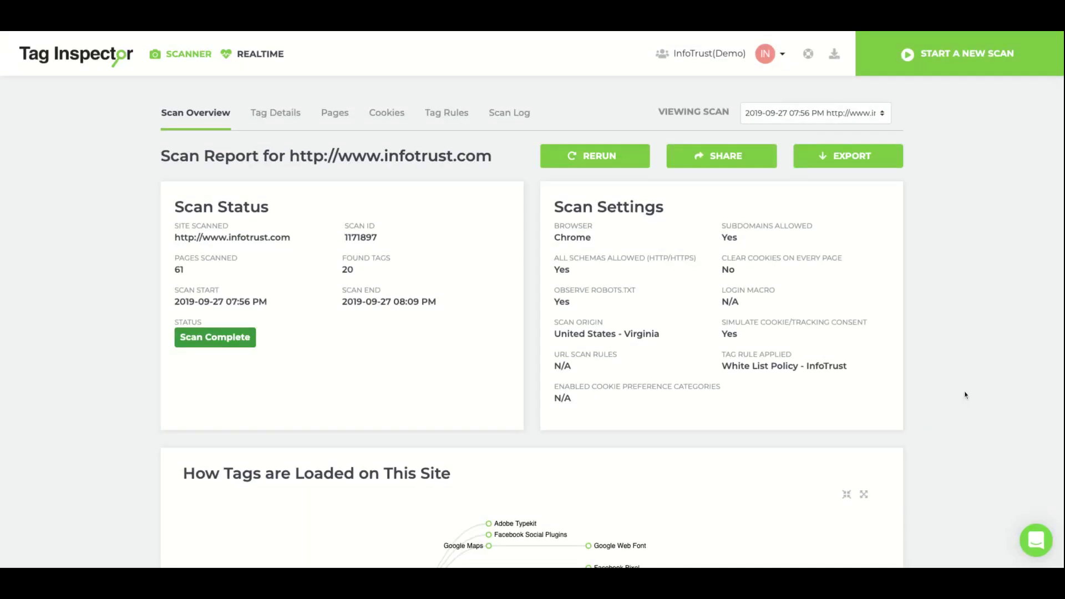
Step: Scroll down the Scan Overview to review the tree of how tags load on the site
{"action": "scroll", "coordinate": [965, 396], "scroll_direction": "down", "scroll_amount": 1}
{"action": "scroll", "coordinate": [966, 396], "scroll_direction": "down", "scroll_amount": 1}
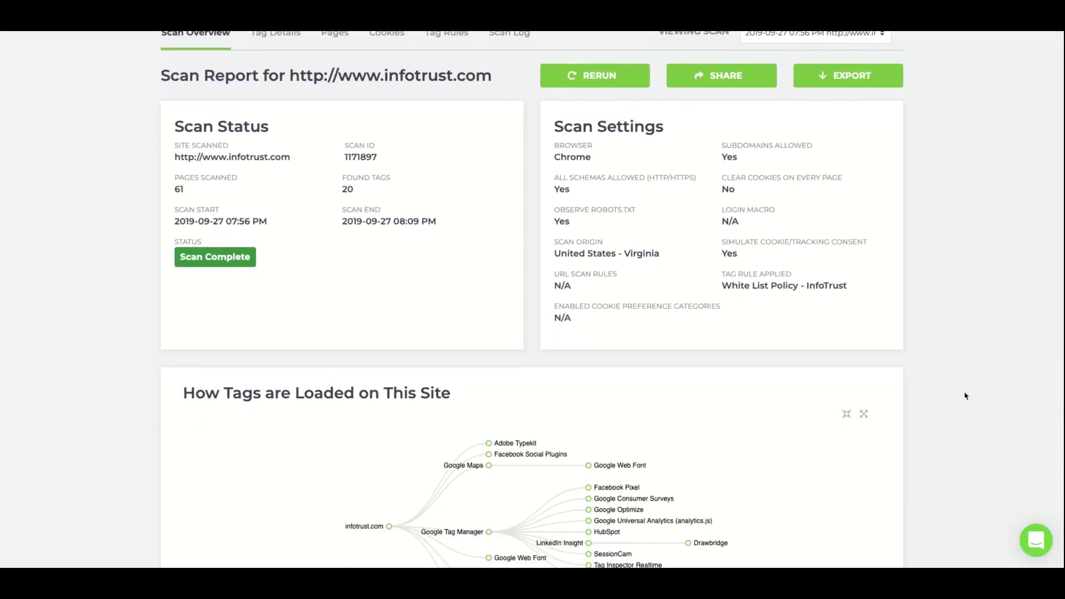
{"action": "scroll", "coordinate": [966, 395], "scroll_direction": "down", "scroll_amount": 1}
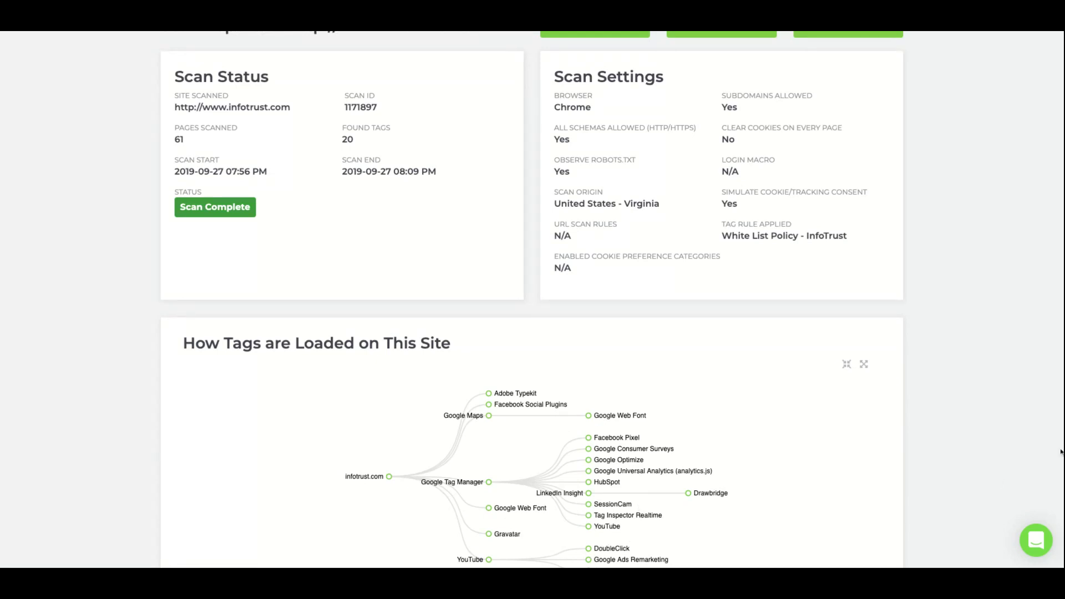
{"action": "scroll", "coordinate": [982, 457], "scroll_direction": "down", "scroll_amount": 2}
{"action": "scroll", "coordinate": [975, 350], "scroll_direction": "up", "scroll_amount": 4}
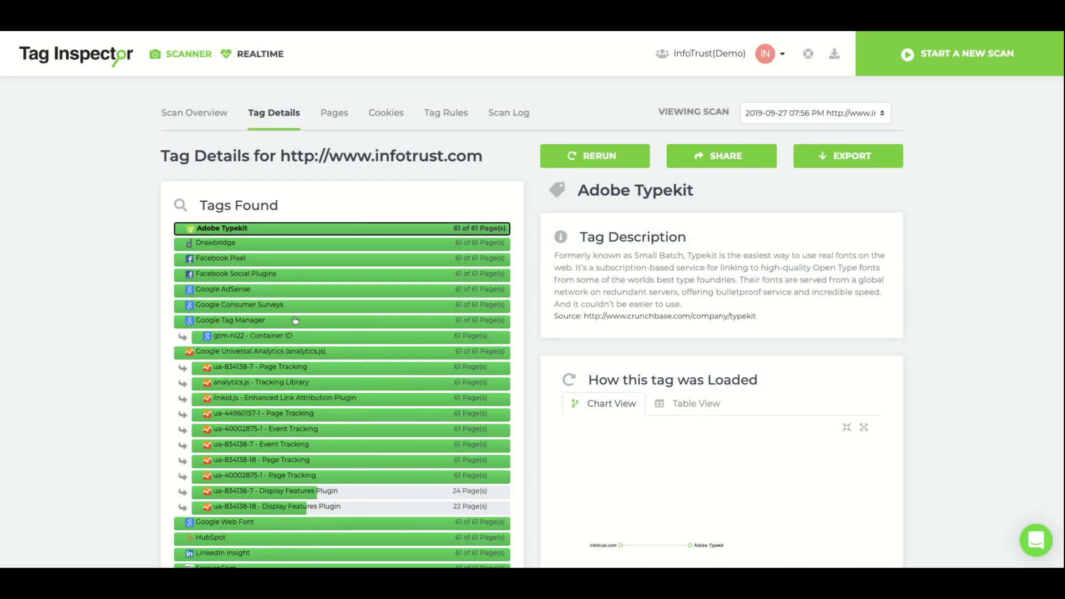
Step: Select HubSpot and review its description, load chain, parameters, containing pages and cookies
{"action": "scroll", "coordinate": [295, 321], "scroll_direction": "down", "scroll_amount": 2}
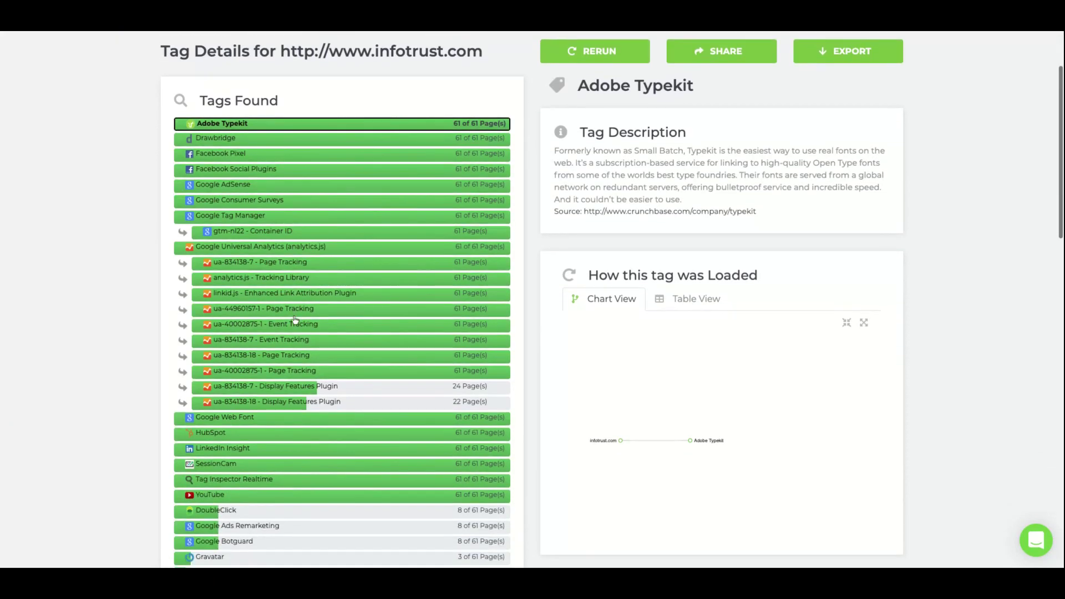
{"action": "left_click", "coordinate": [255, 439]}
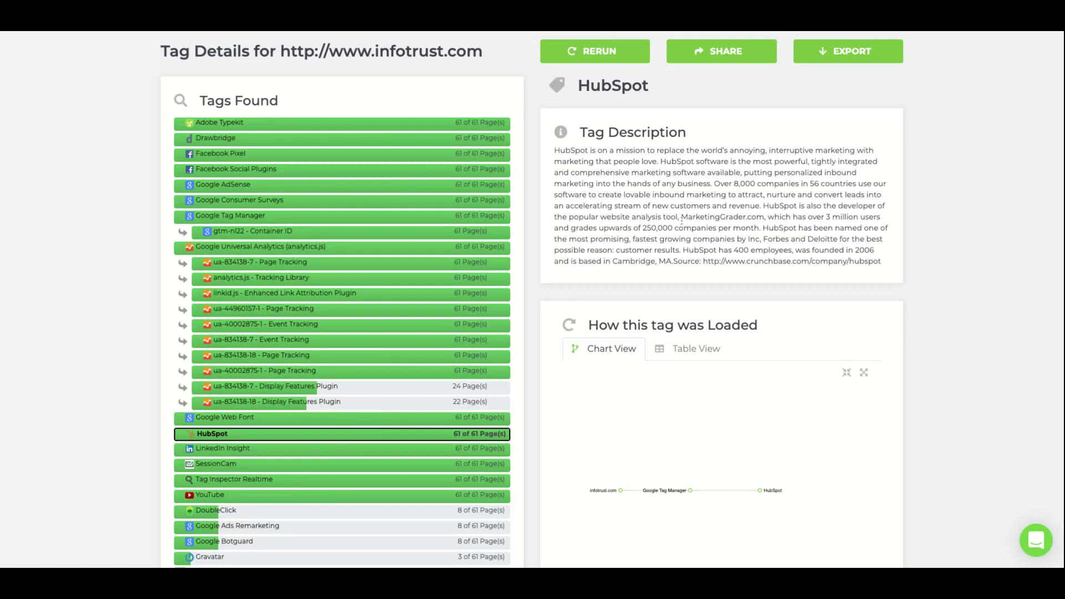
{"action": "scroll", "coordinate": [920, 277], "scroll_direction": "down", "scroll_amount": 2}
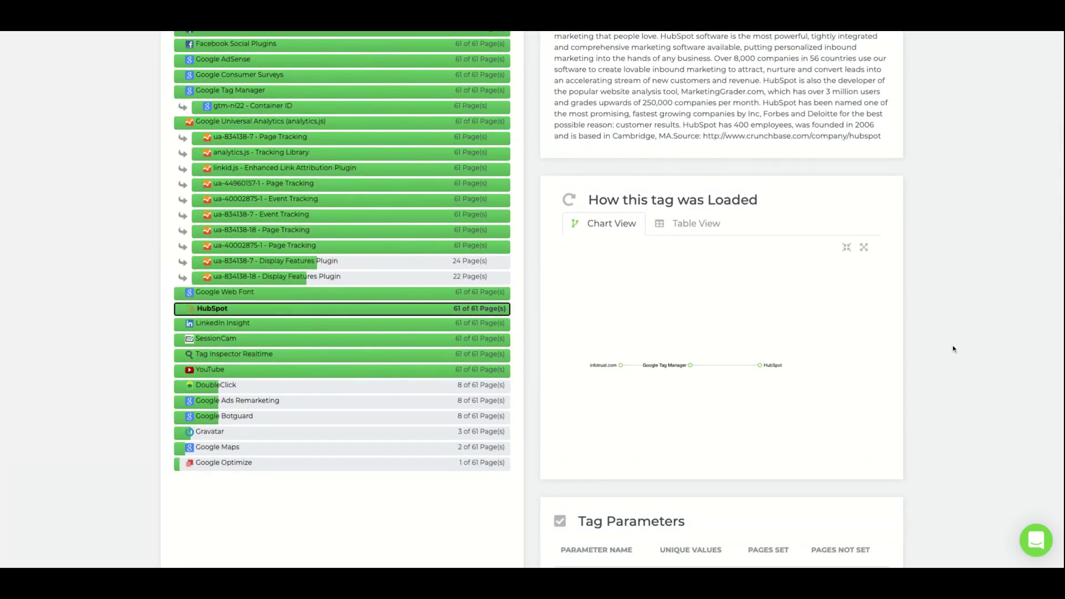
{"action": "scroll", "coordinate": [954, 349], "scroll_direction": "down", "scroll_amount": 5}
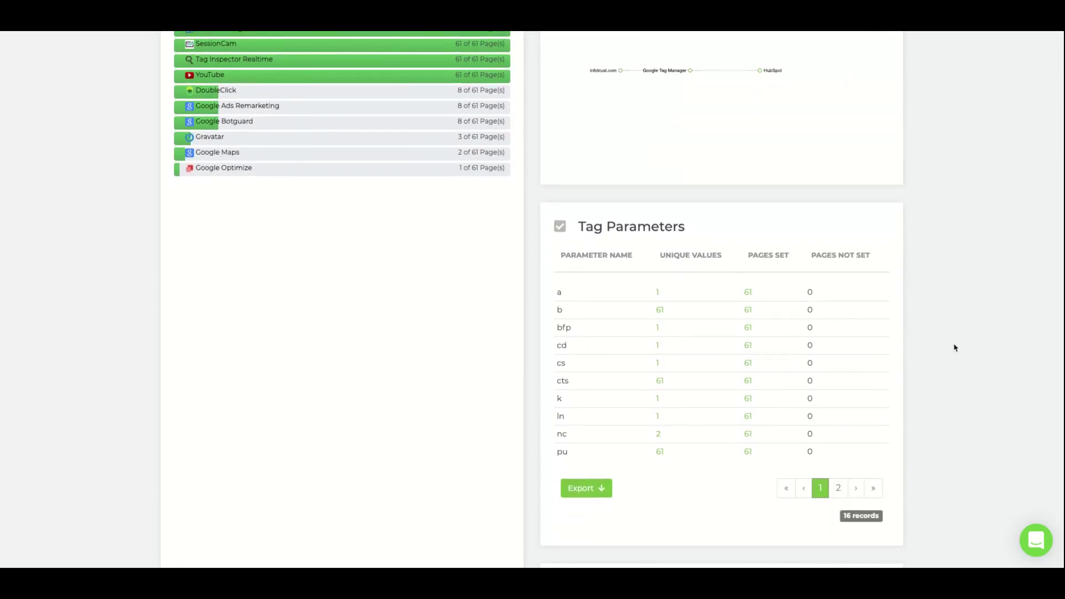
{"action": "scroll", "coordinate": [945, 361], "scroll_direction": "down", "scroll_amount": 2}
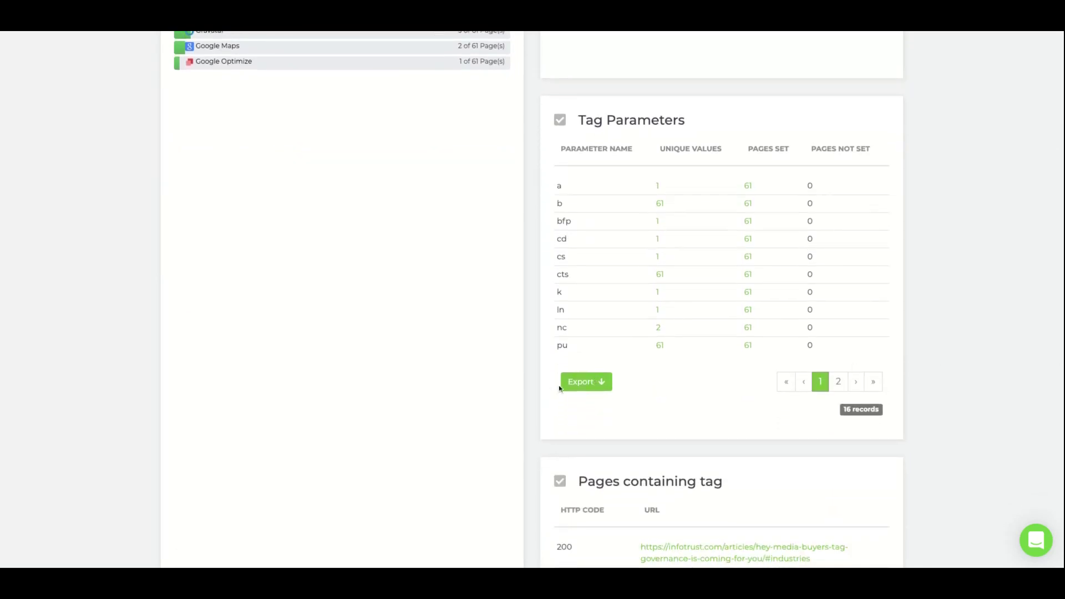
{"action": "scroll", "coordinate": [937, 371], "scroll_direction": "down", "scroll_amount": 3}
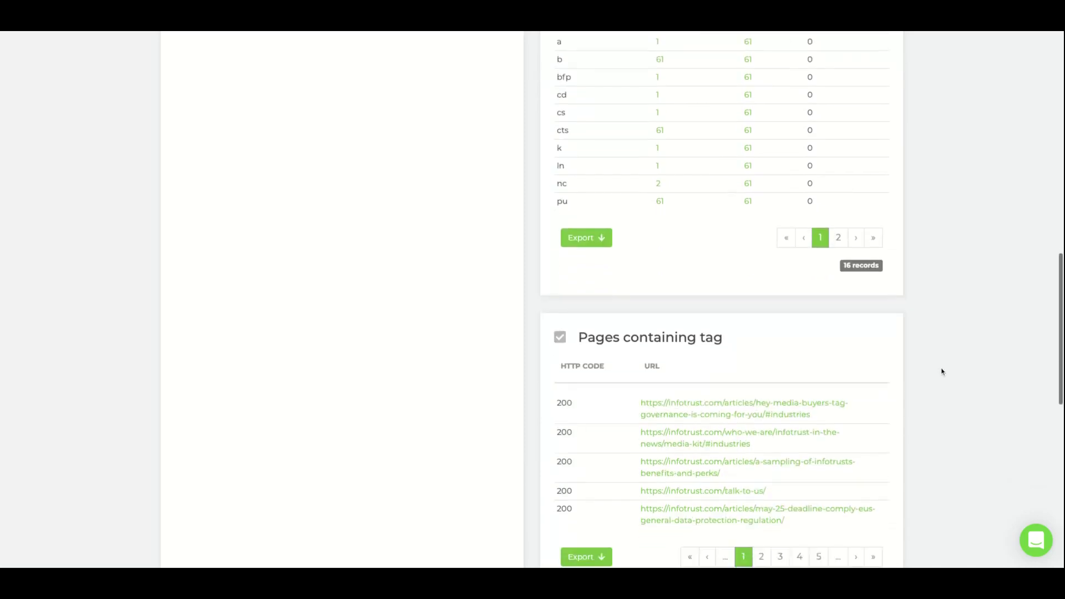
{"action": "scroll", "coordinate": [947, 248], "scroll_direction": "down", "scroll_amount": 2}
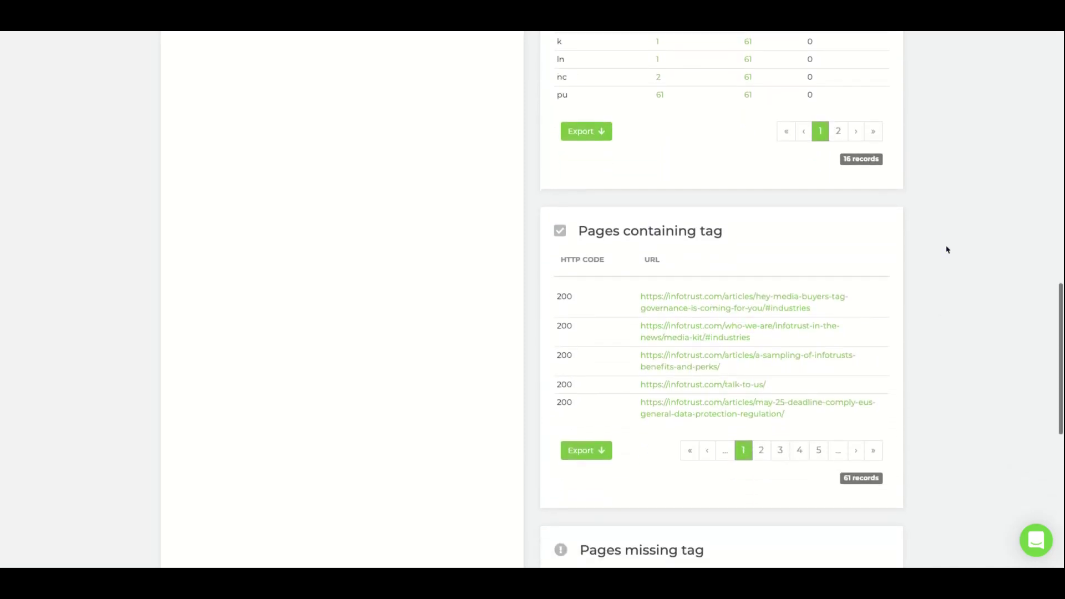
{"action": "scroll", "coordinate": [948, 250], "scroll_direction": "down", "scroll_amount": 2}
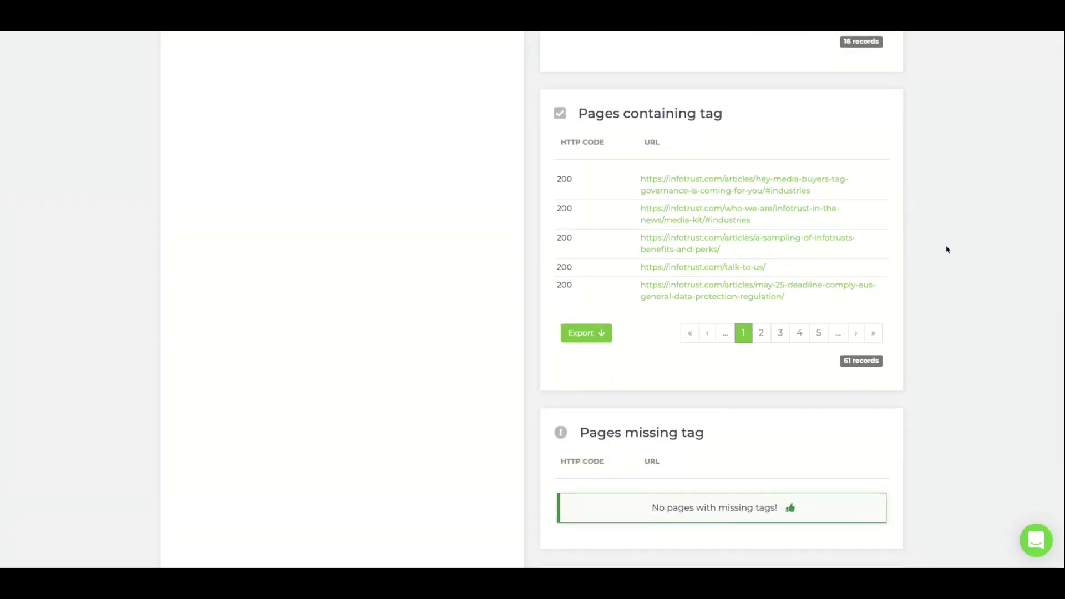
{"action": "scroll", "coordinate": [948, 250], "scroll_direction": "down", "scroll_amount": 5}
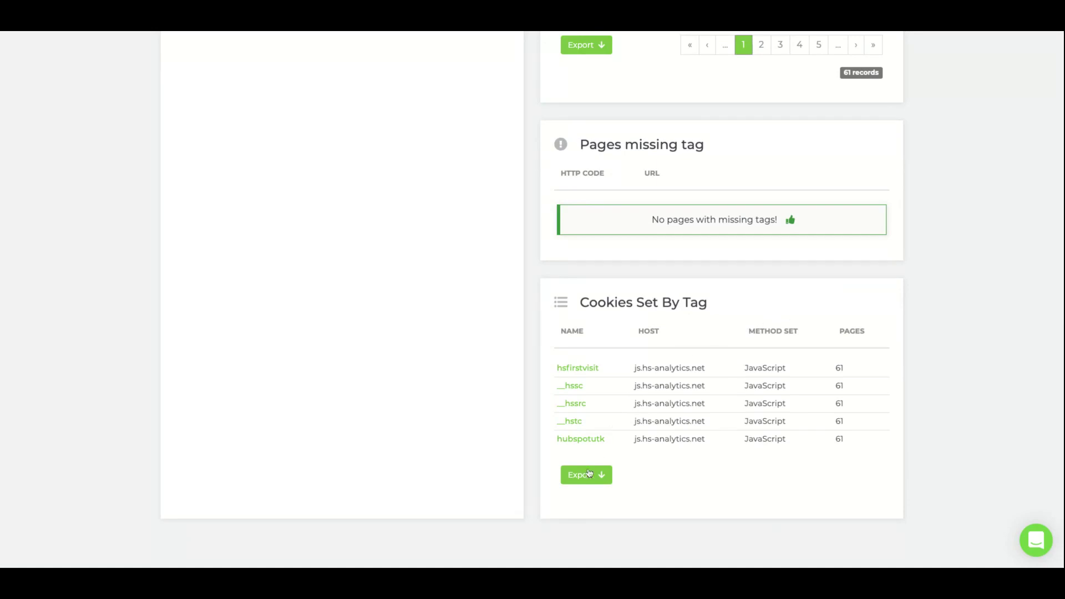
{"action": "scroll", "coordinate": [901, 261], "scroll_direction": "up", "scroll_amount": 10}
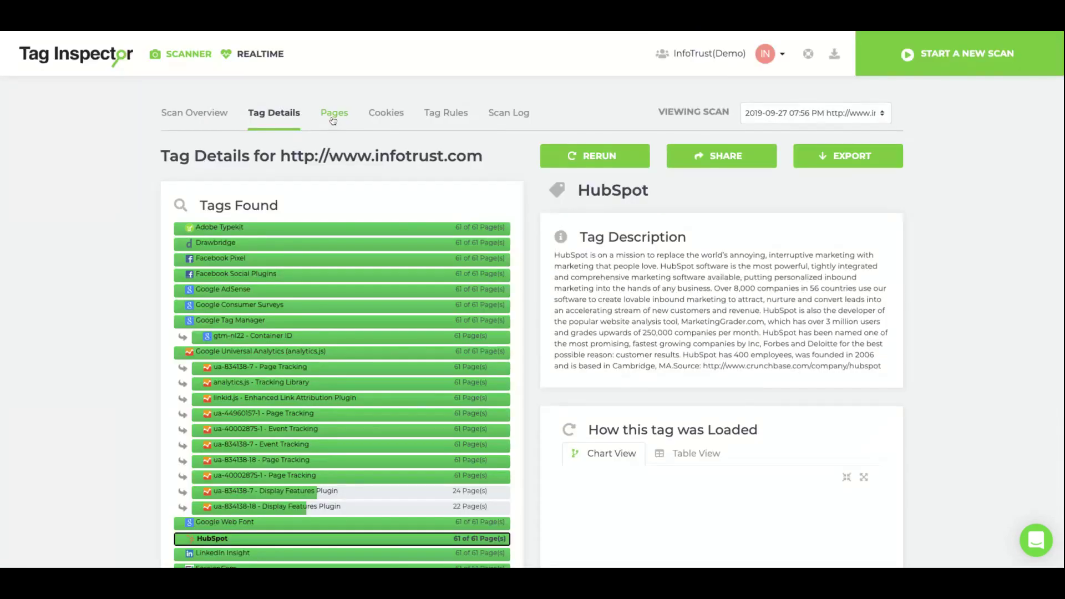
Step: Open the first scanned page, the hey-media-buyers tag governance article, and scroll to its Tag Requests
{"action": "left_click", "coordinate": [333, 119]}
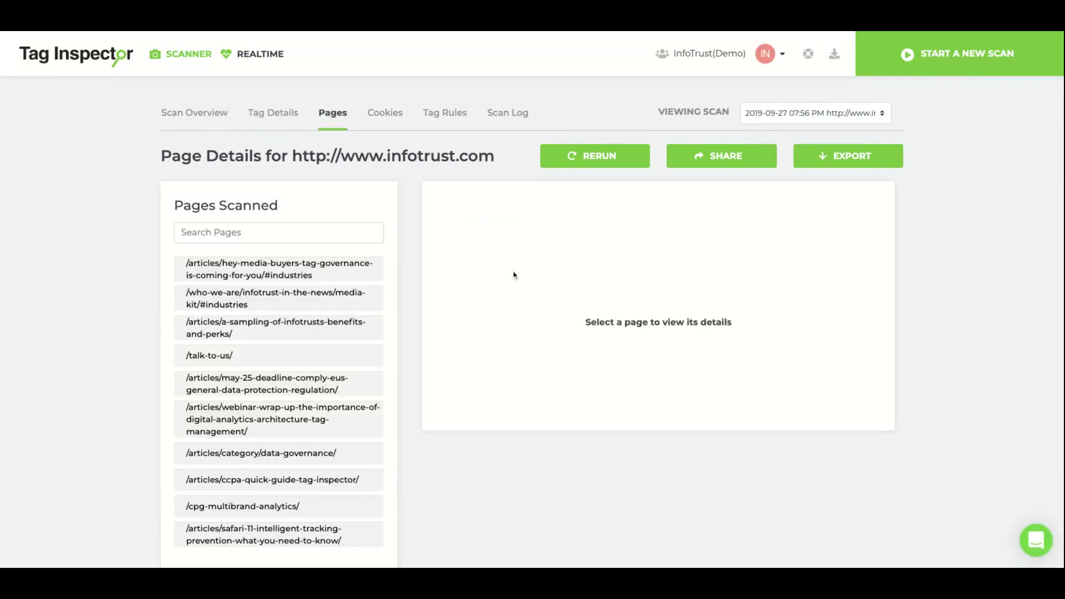
{"action": "left_click", "coordinate": [302, 278]}
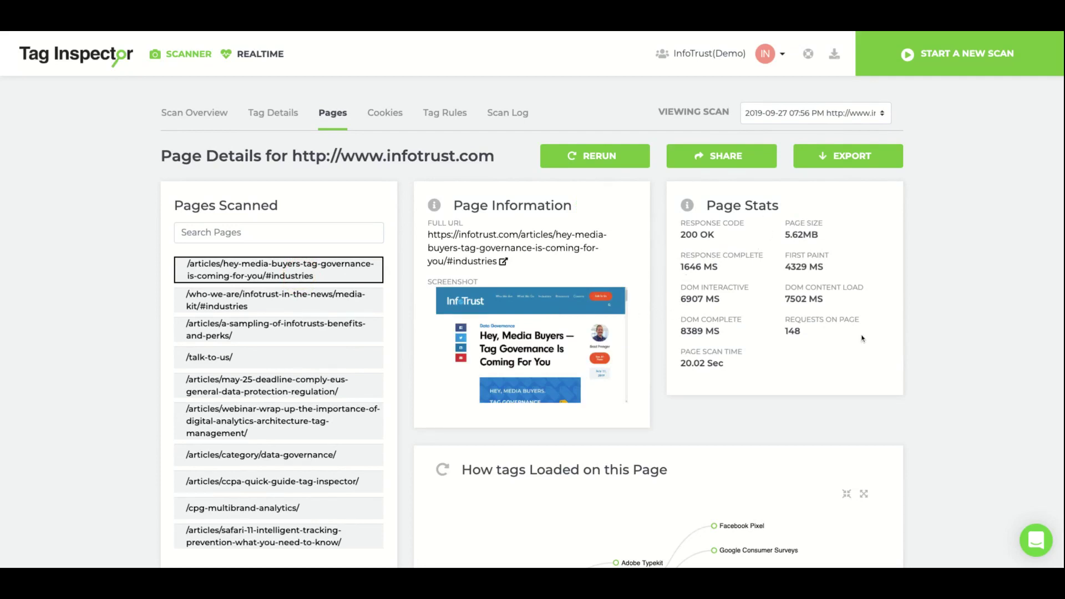
{"action": "scroll", "coordinate": [916, 358], "scroll_direction": "down", "scroll_amount": 3}
{"action": "scroll", "coordinate": [916, 358], "scroll_direction": "down", "scroll_amount": 2}
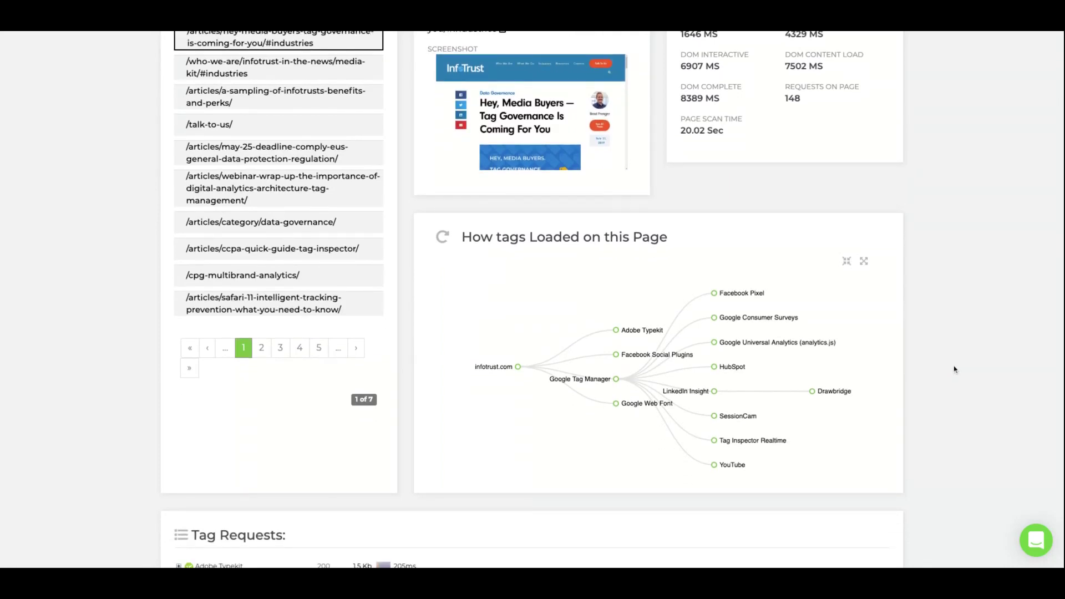
{"action": "scroll", "coordinate": [944, 416], "scroll_direction": "down", "scroll_amount": 6}
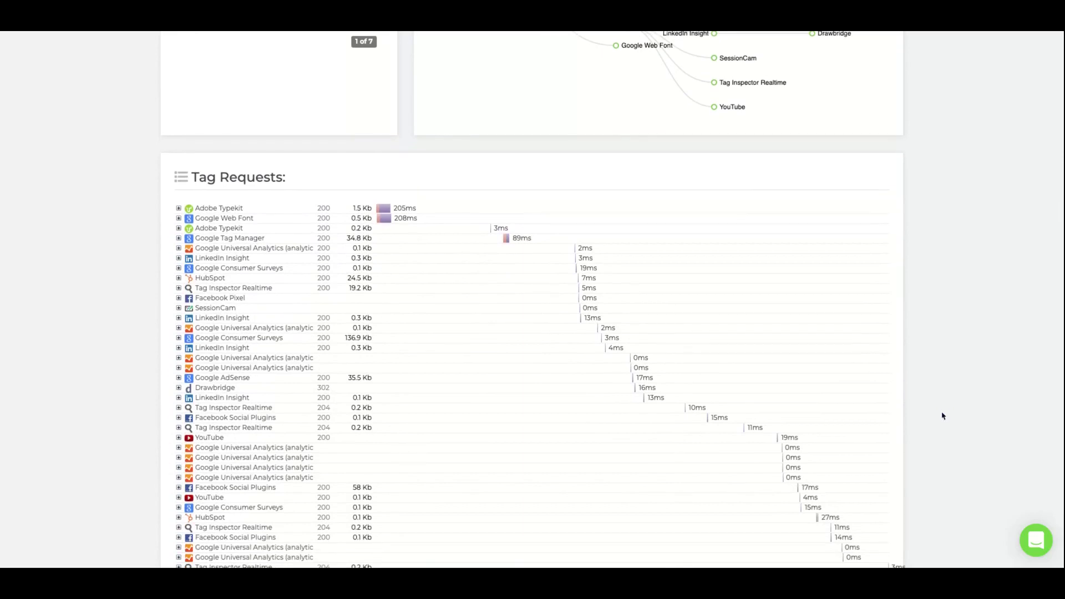
{"action": "scroll", "coordinate": [943, 416], "scroll_direction": "down", "scroll_amount": 1}
{"action": "scroll", "coordinate": [942, 414], "scroll_direction": "down", "scroll_amount": 2}
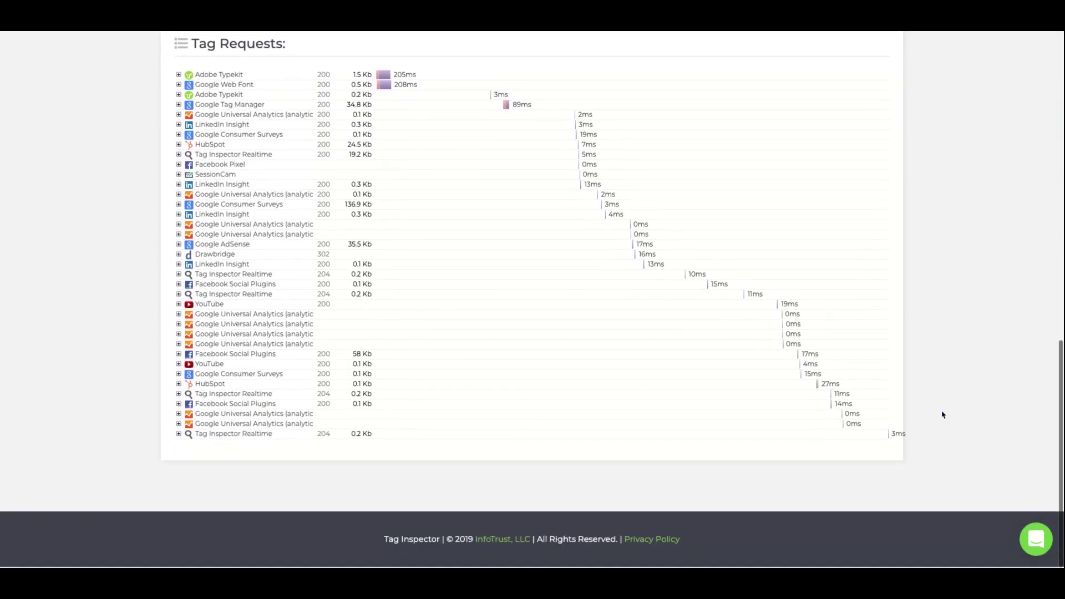
Step: Expand the HubSpot tag request to see its request info
{"action": "left_click", "coordinate": [178, 386]}
{"action": "scroll", "coordinate": [575, 402], "scroll_direction": "down", "scroll_amount": 5}
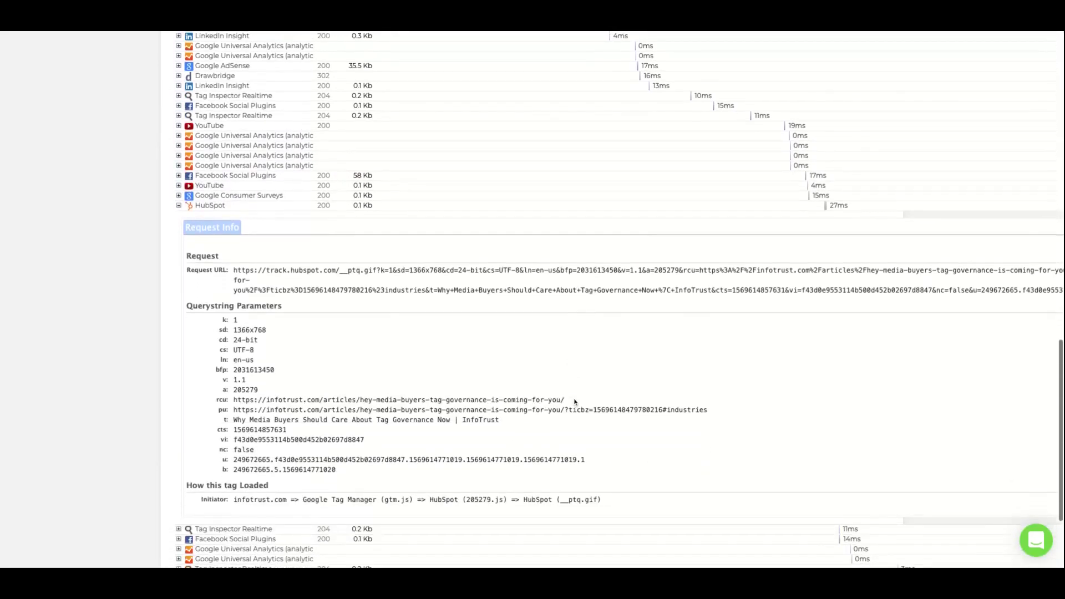
{"action": "scroll", "coordinate": [574, 408], "scroll_direction": "down", "scroll_amount": 1}
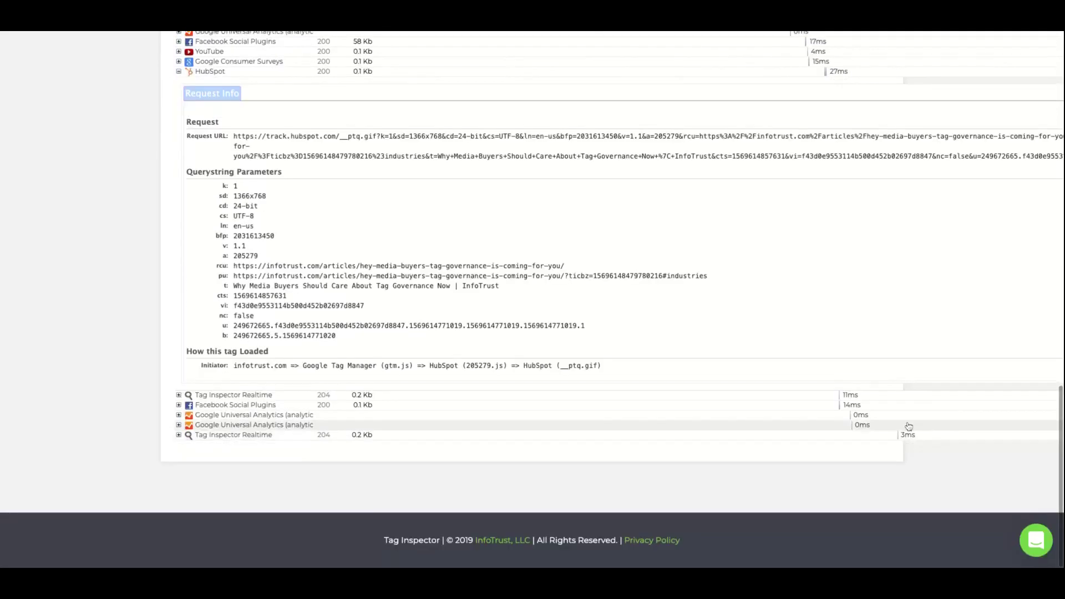
{"action": "scroll", "coordinate": [907, 426], "scroll_direction": "up", "scroll_amount": 15}
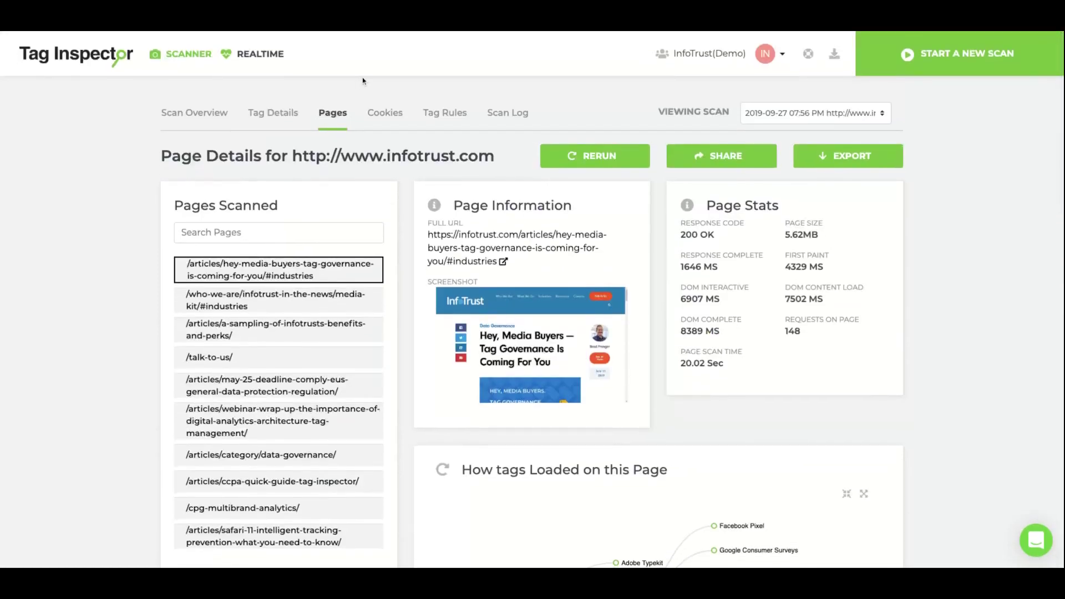
Step: In the Cookies list, check which pages set the _dc_gtm_UA-834138-7 cookie, then dismiss that list
{"action": "left_click", "coordinate": [384, 117]}
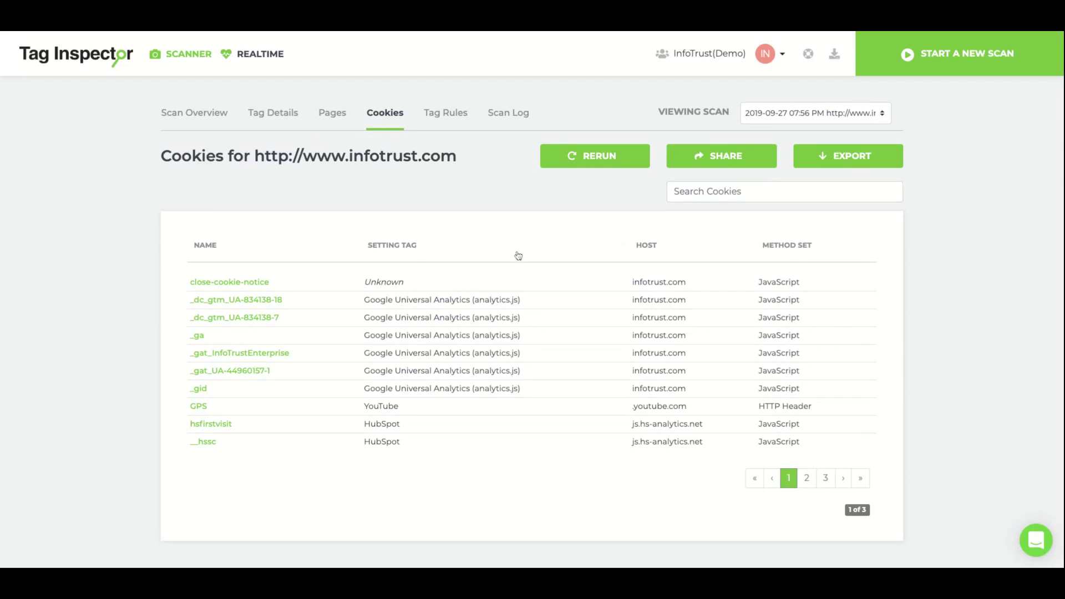
{"action": "left_click", "coordinate": [227, 319]}
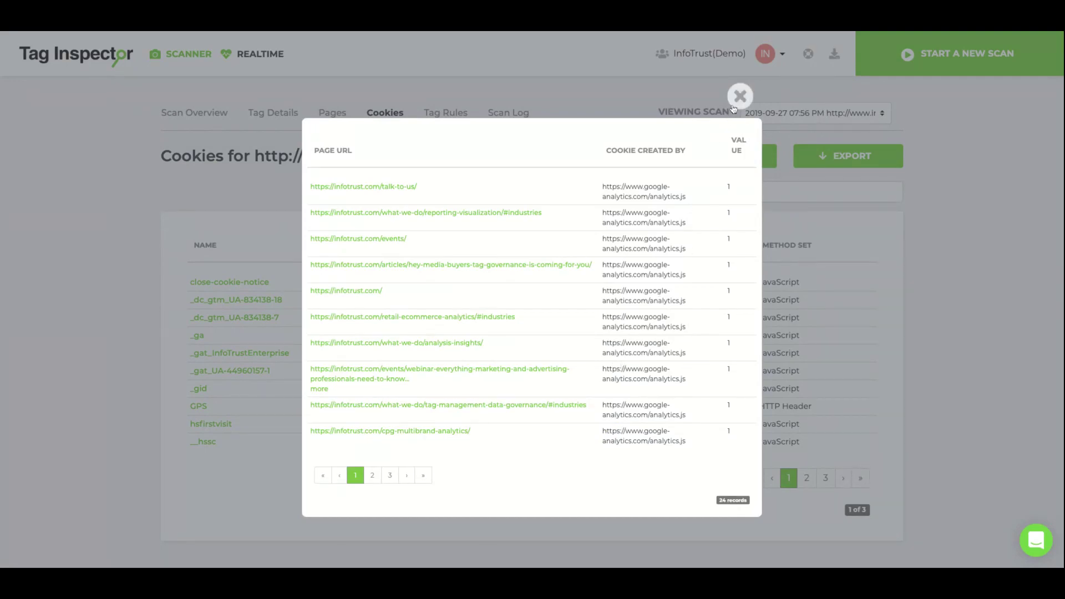
{"action": "left_click", "coordinate": [740, 96]}
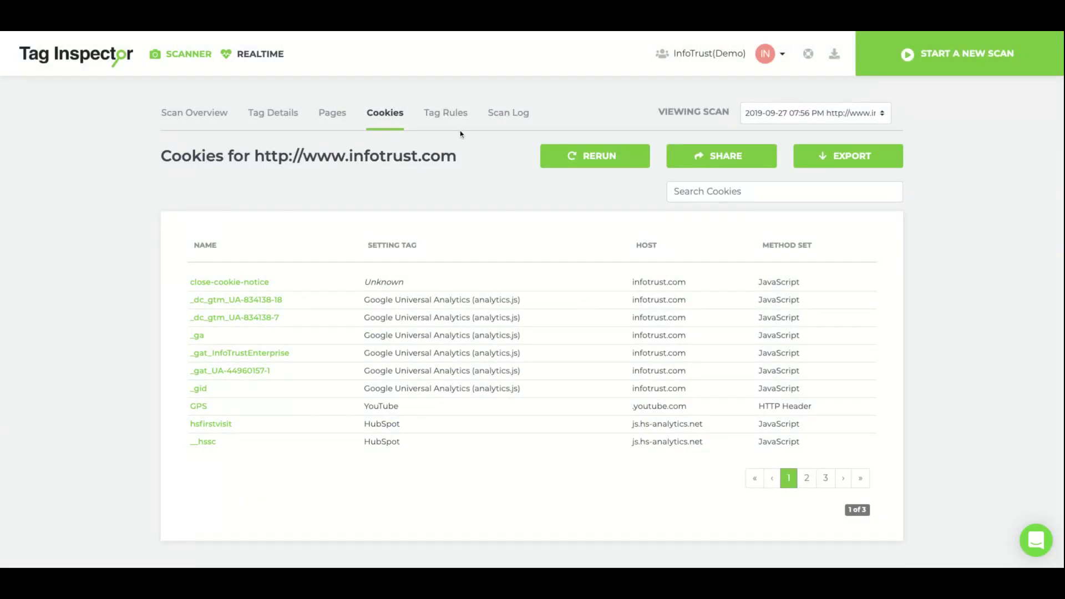
Step: View the Tag Rules and the Scan Log of six duplicate_page entries, then open the help chat
{"action": "left_click", "coordinate": [446, 113]}
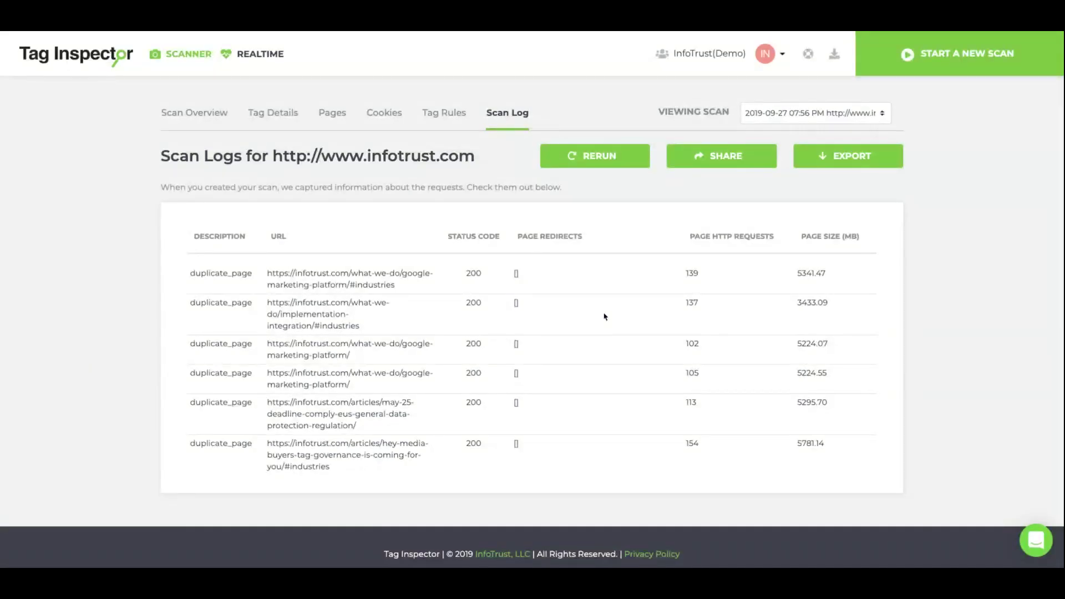
{"action": "left_click", "coordinate": [1038, 554]}
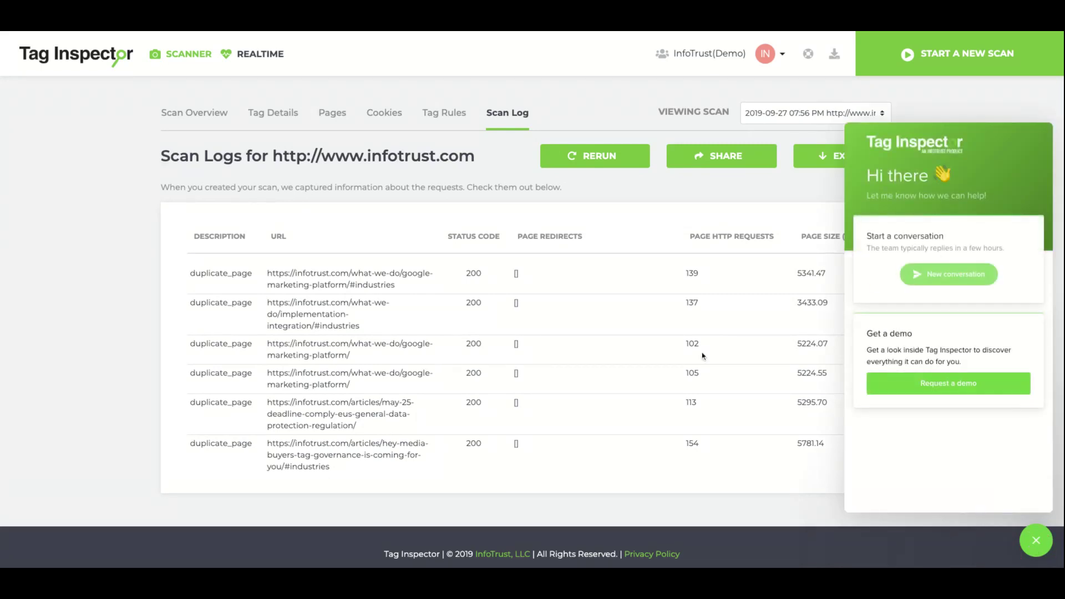